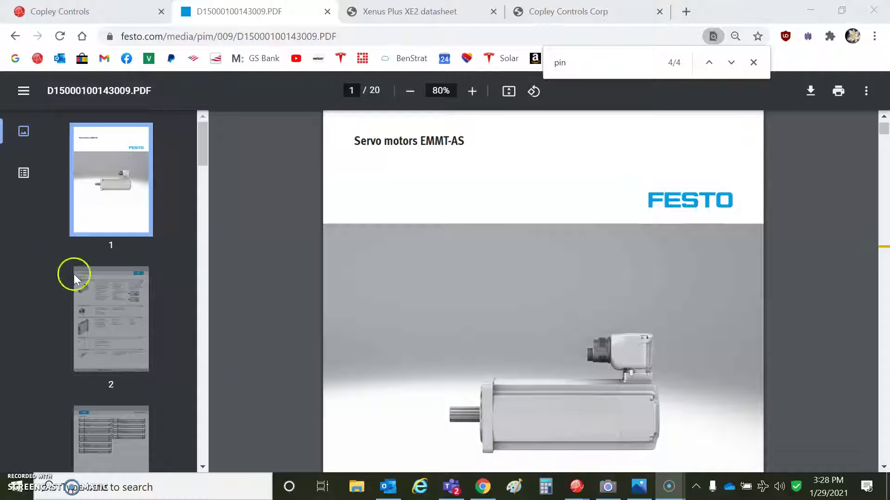
Step: Jump to page 2 of the Festo EMMT-AS servo motor datasheet, showing its Characteristics overview
left_click(123, 319)
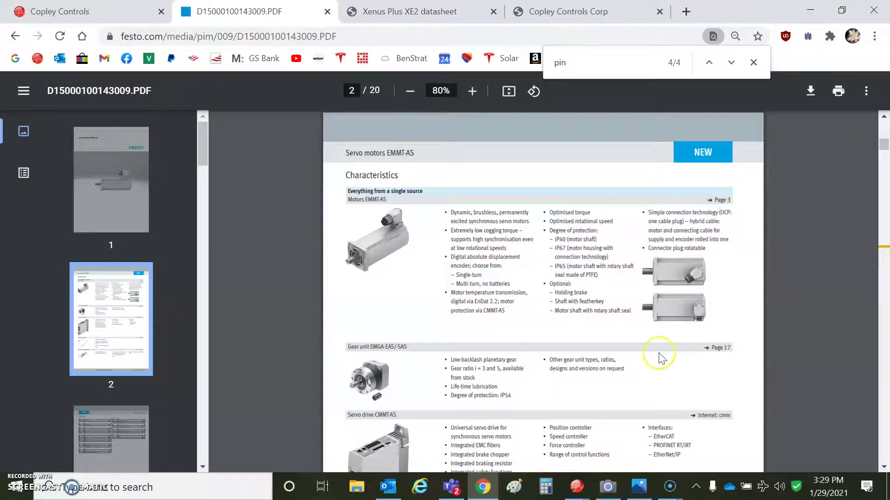
Step: Switch to the Xenus Plus XE2 datasheet at the page 26 J10/J11 feedback connector pinout
left_click(427, 18)
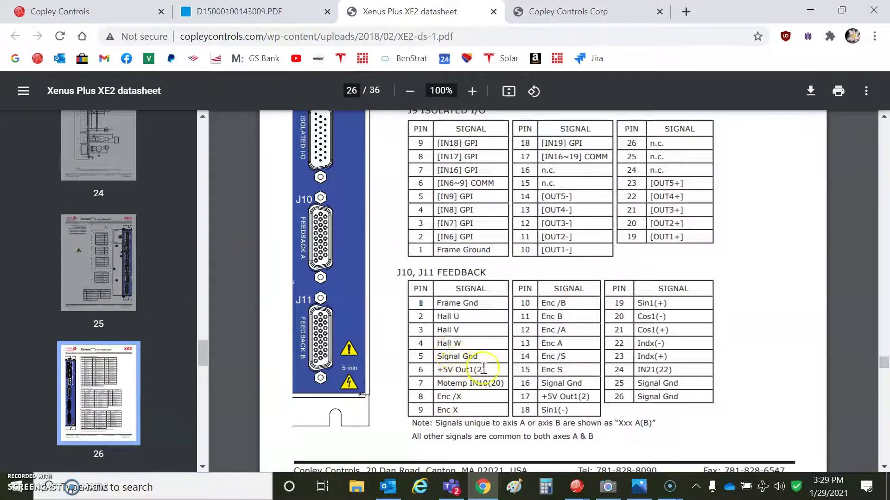
left_click(546, 12)
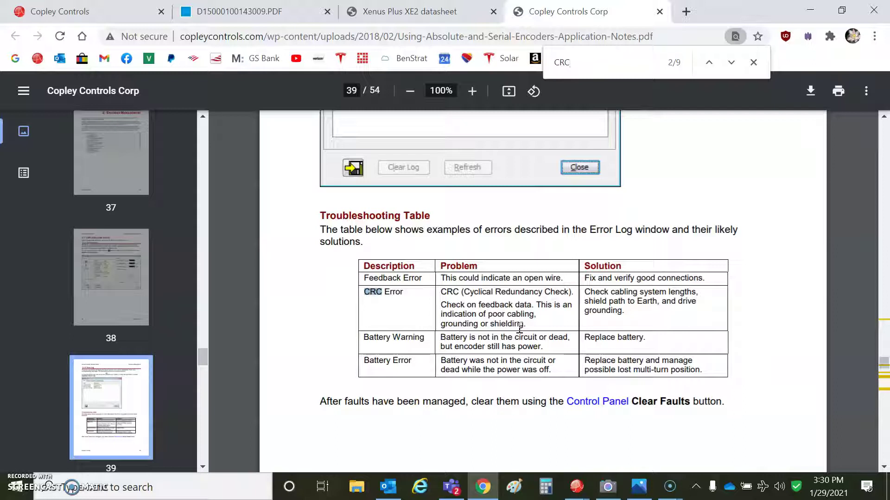
Step: Advance to CRC match 4/9 on page 40 and highlight the EnDat bit 3 description
left_click(731, 62)
left_click(732, 63)
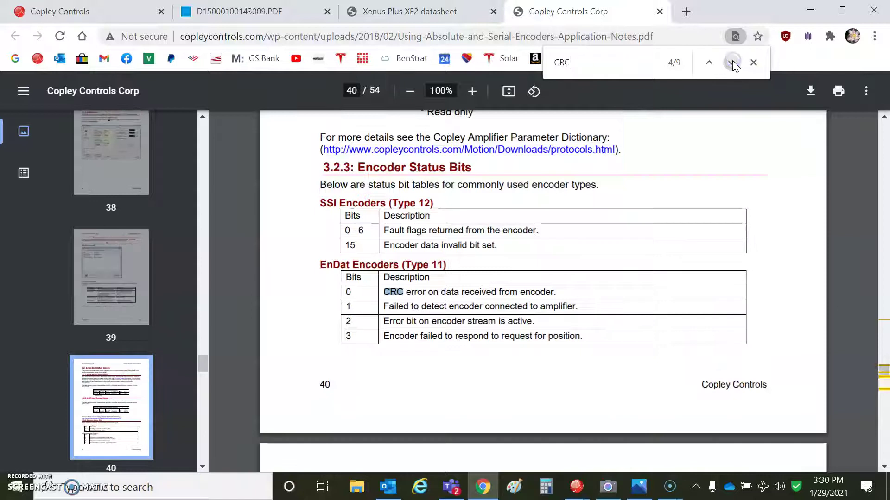
left_click(295, 286)
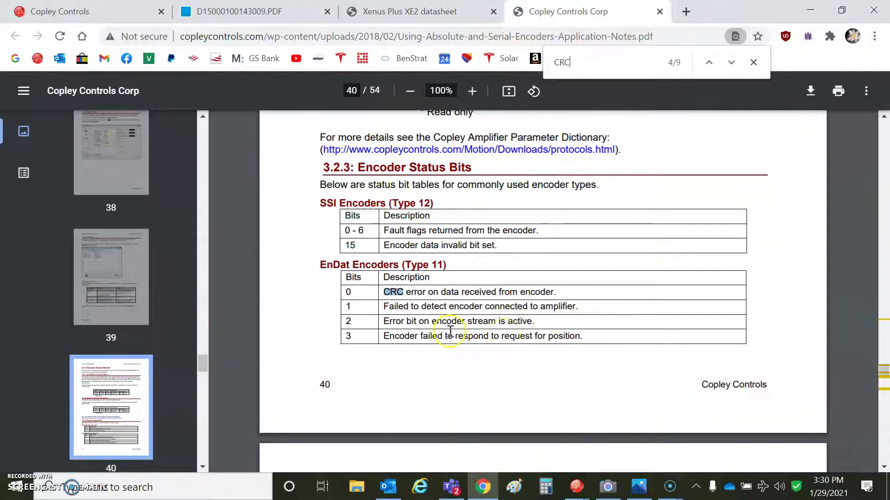
left_click_drag(384, 336, 582, 338)
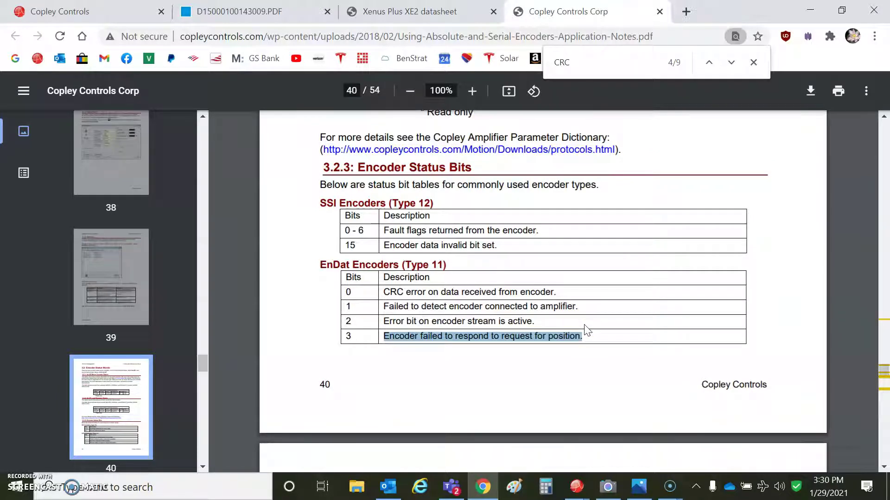
left_click(529, 319)
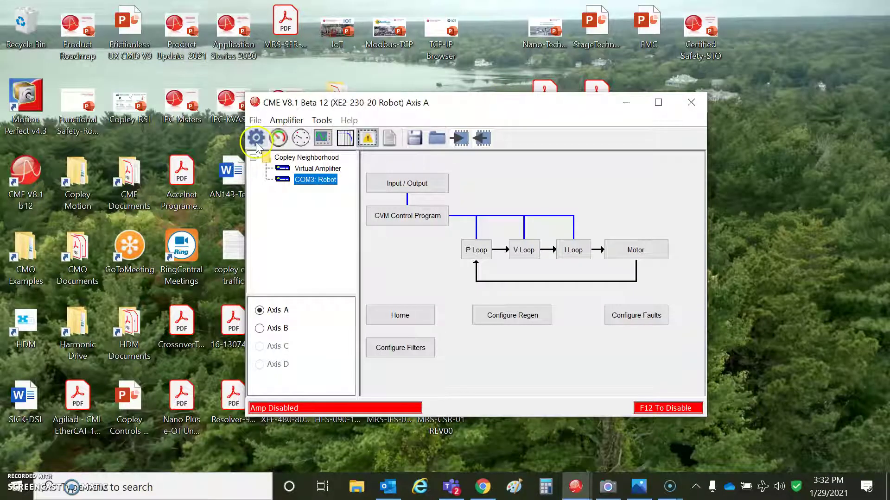
Step: In Axis A setup, keep EnDat as motor feedback and read feedback settings from the encoder
left_click(256, 141)
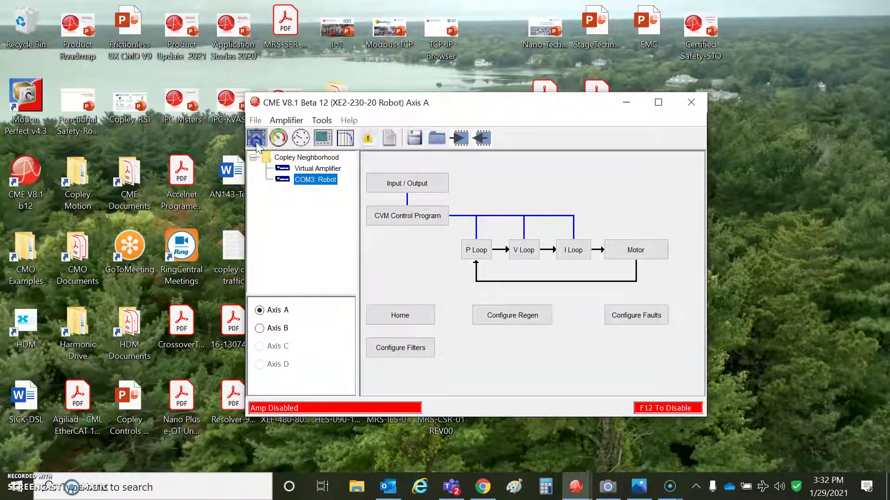
left_click(393, 450)
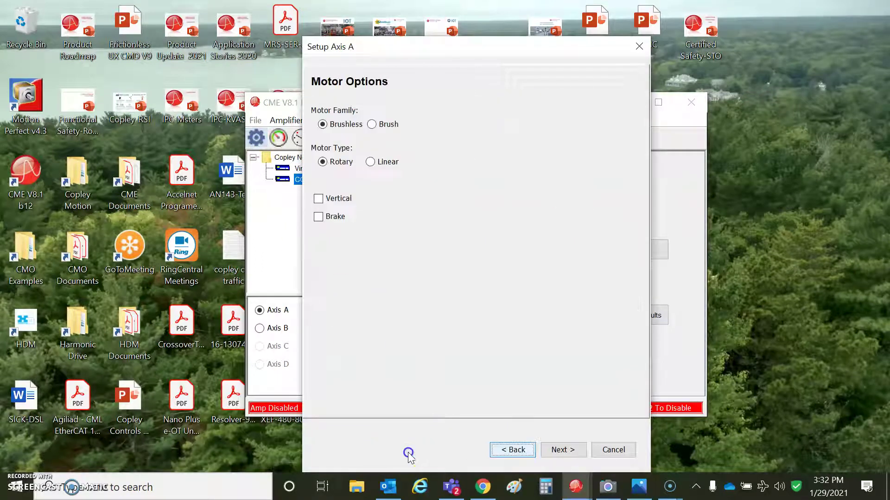
left_click(544, 450)
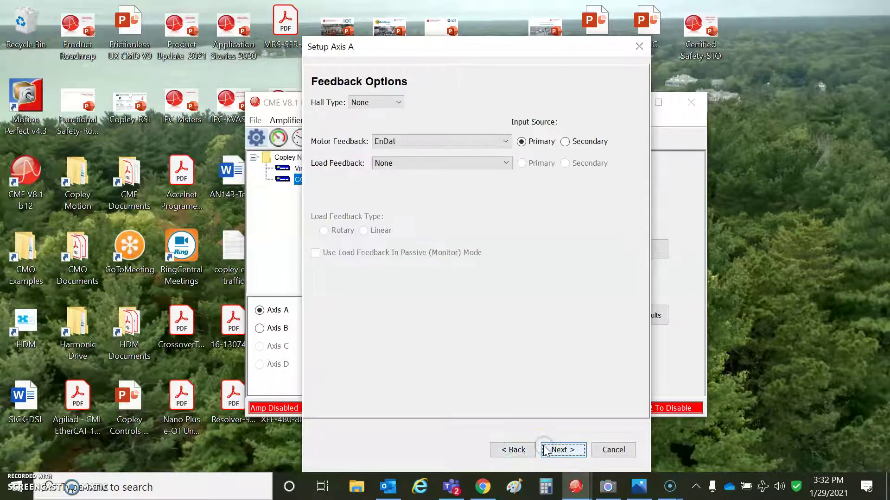
left_click(404, 142)
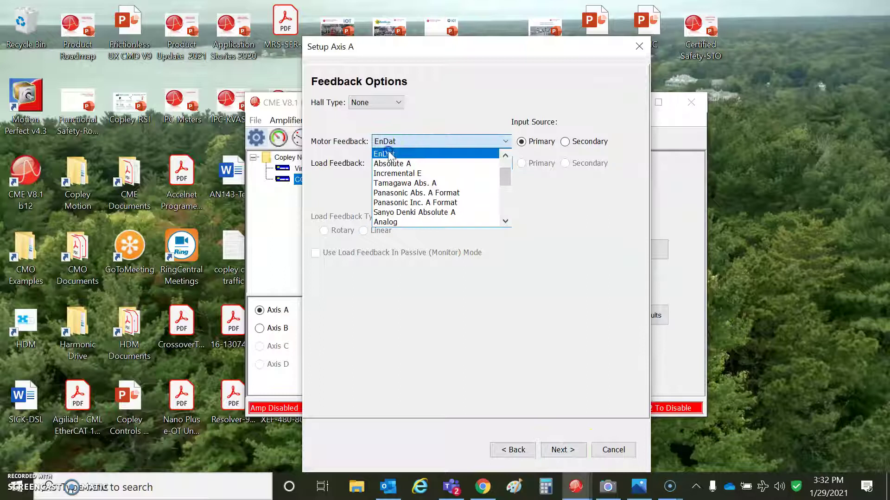
left_click(402, 154)
left_click(558, 450)
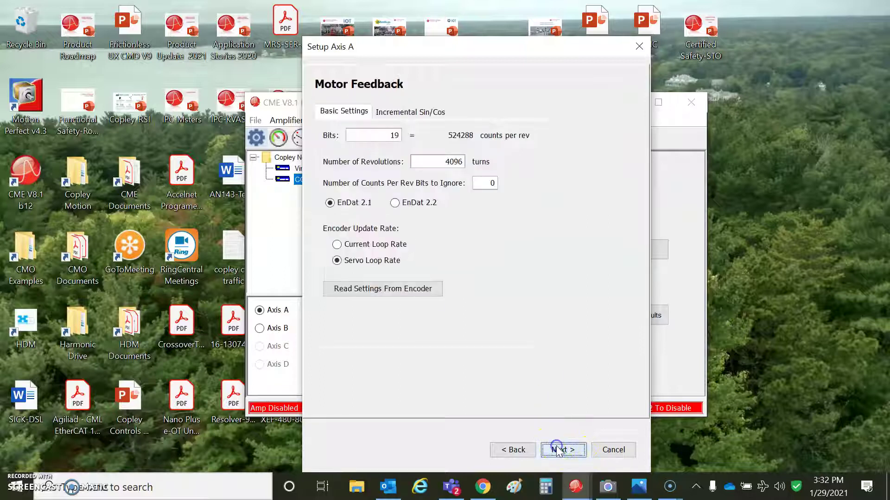
left_click_drag(460, 51, 376, 46)
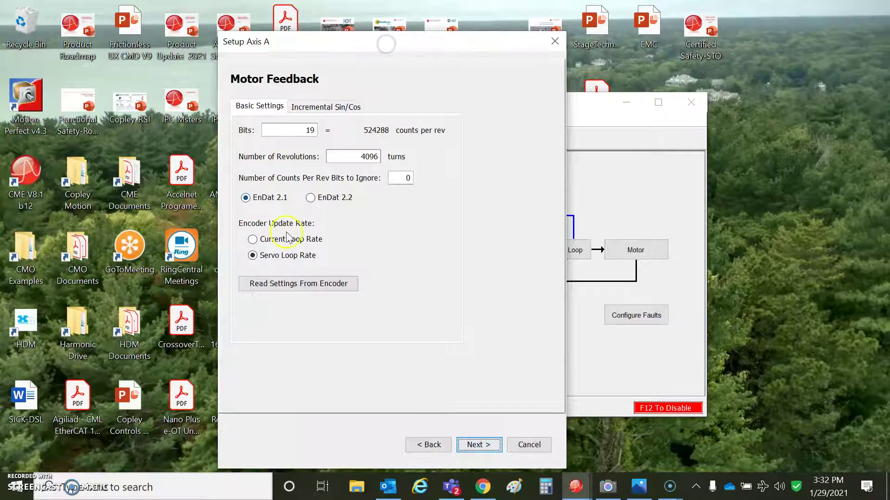
left_click(298, 292)
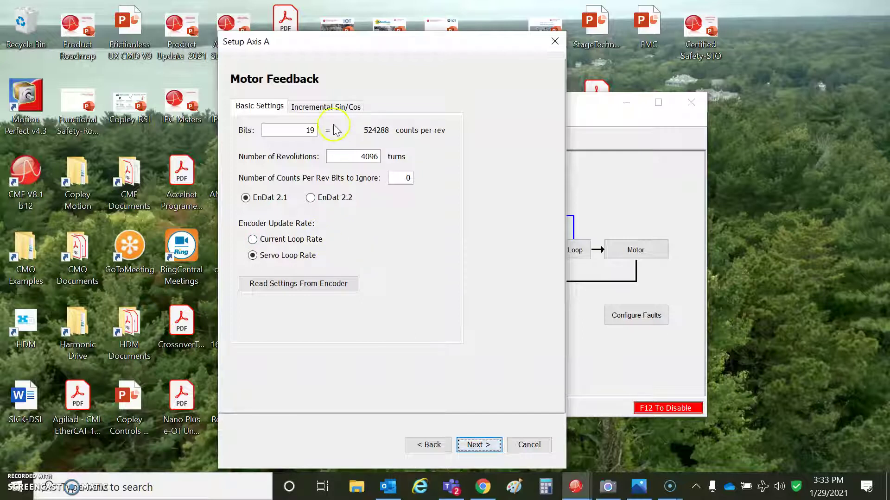
Step: Review the incremental Sin/Cos settings, then advance past Encoder Error Filter and Brake/Stop pages
left_click(369, 278)
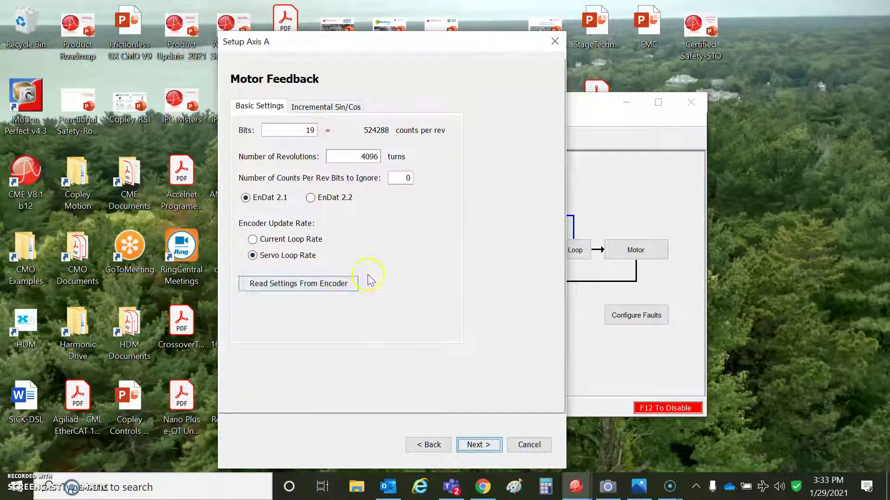
left_click(323, 112)
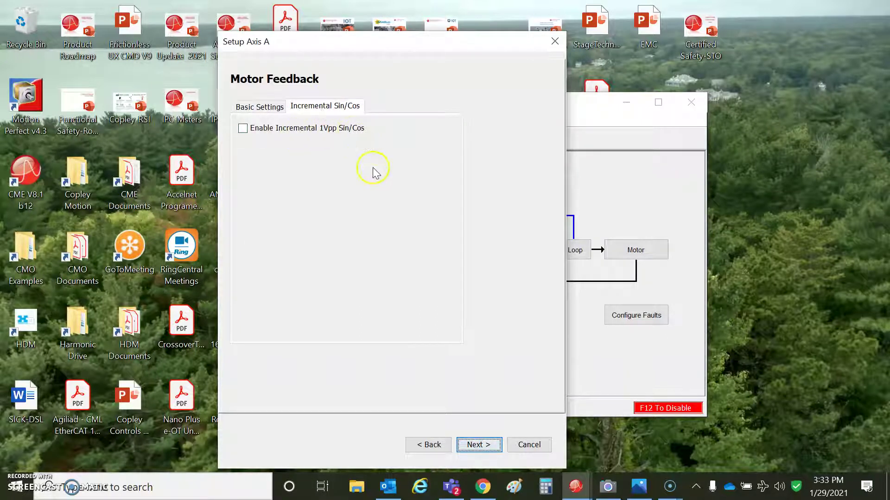
left_click(479, 445)
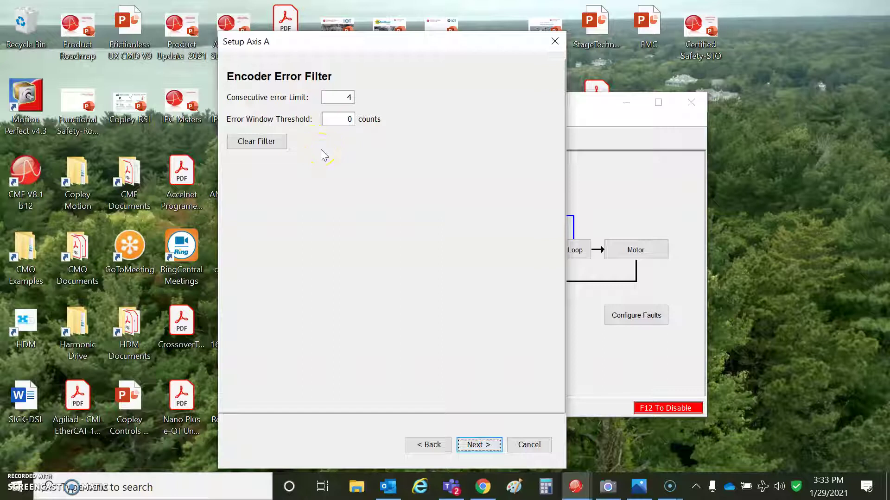
left_click_drag(345, 46, 319, 78)
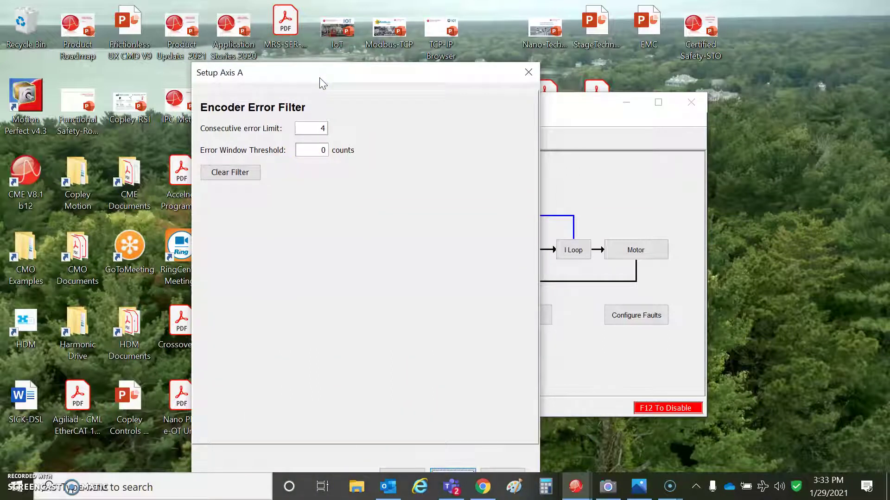
left_click_drag(321, 76, 310, 54)
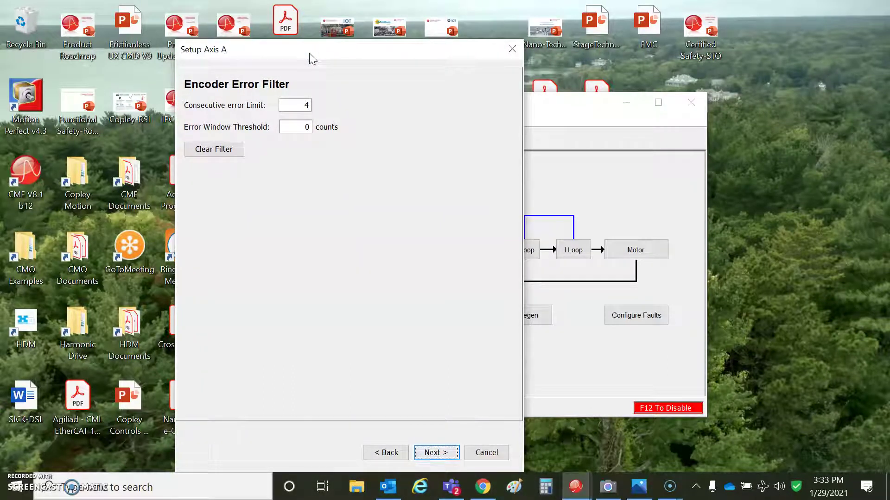
left_click(446, 456)
left_click(446, 458)
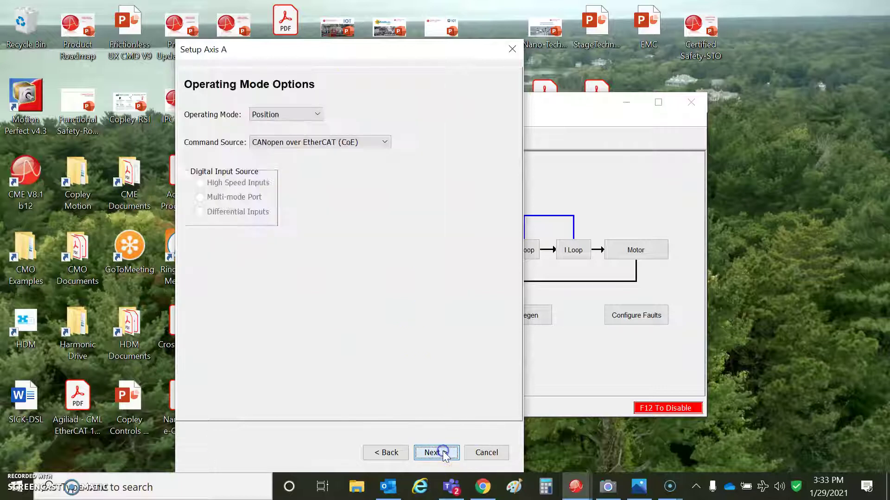
Step: Close the setup wizard and bring up the Error Log's Encoder Status faults
left_click(484, 454)
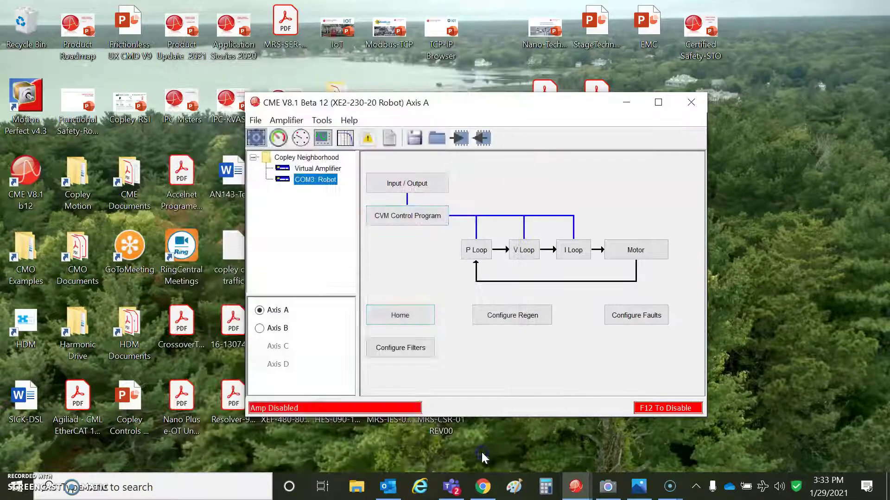
left_click(369, 140)
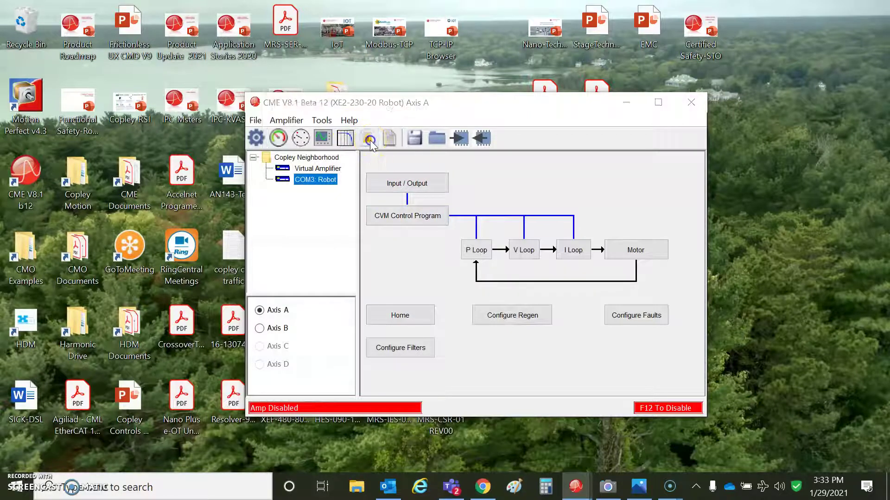
left_click_drag(402, 81, 312, 82)
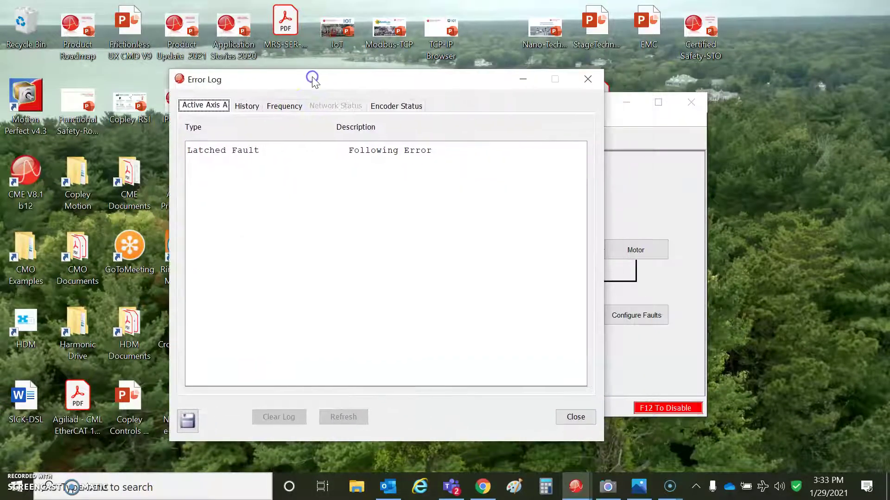
left_click(390, 107)
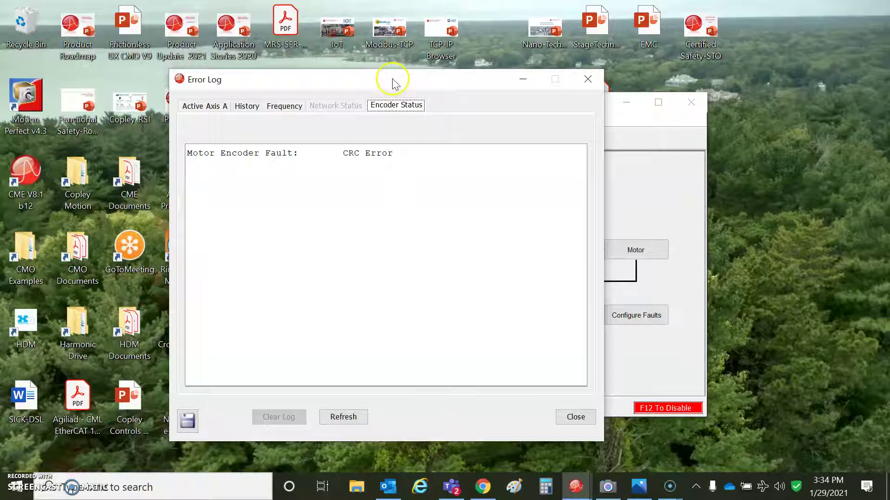
Step: Refresh Encoder Status to see CRC Error become None, check Frequency, and minimize the log
left_click_drag(392, 82, 399, 86)
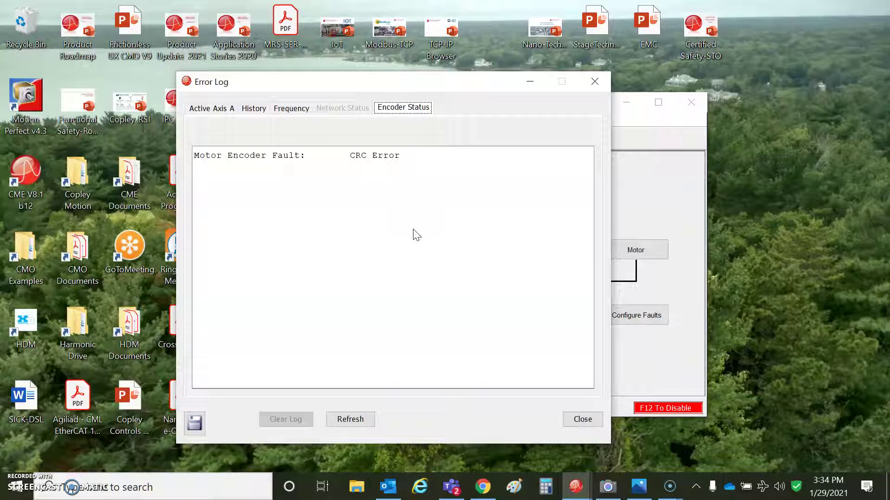
left_click_drag(427, 83, 440, 84)
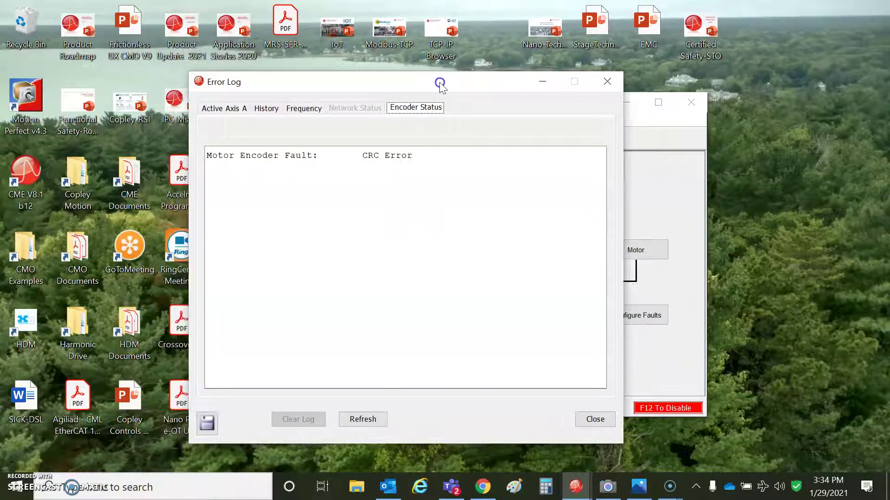
left_click(363, 420)
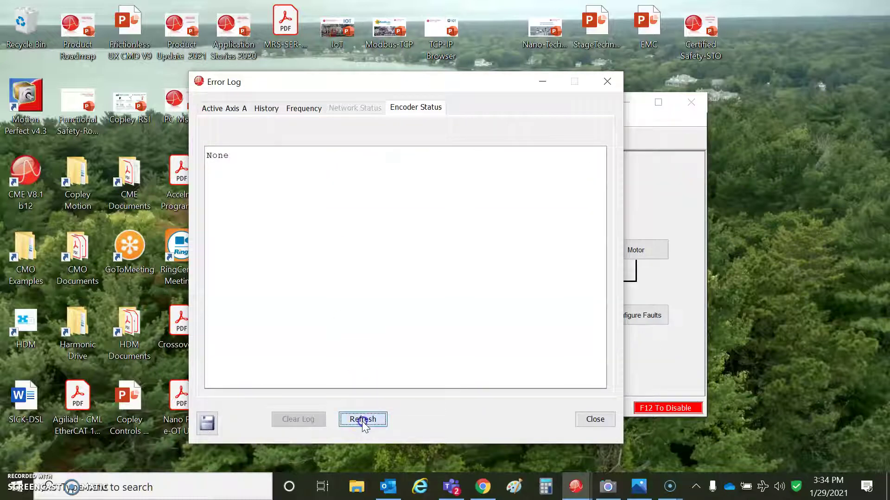
left_click(419, 312)
left_click(426, 144)
left_click(394, 110)
left_click(314, 109)
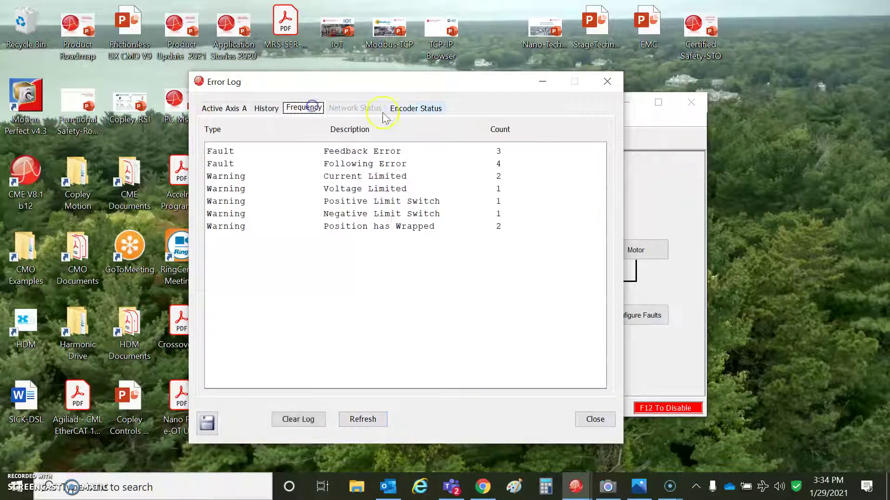
left_click(412, 112)
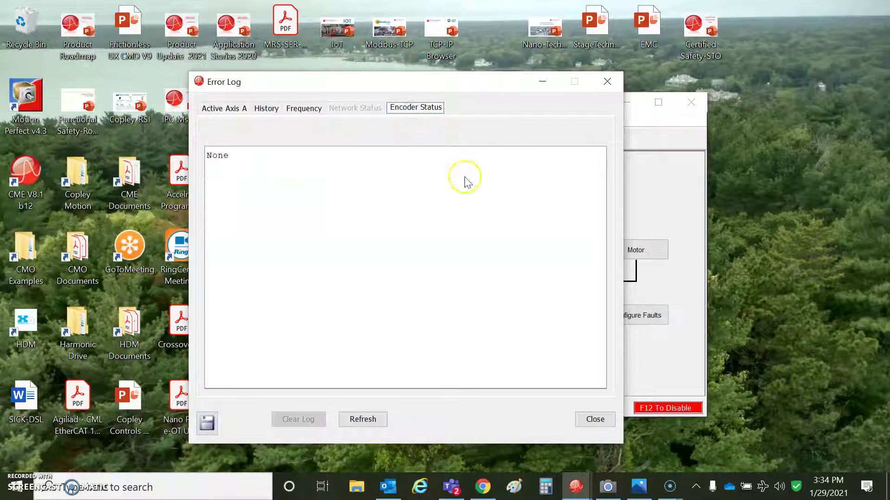
left_click(543, 82)
Step: Send g r0x12e in the ASCII Command Line, getting v 0, and move the window top-right
left_click_drag(497, 99, 467, 106)
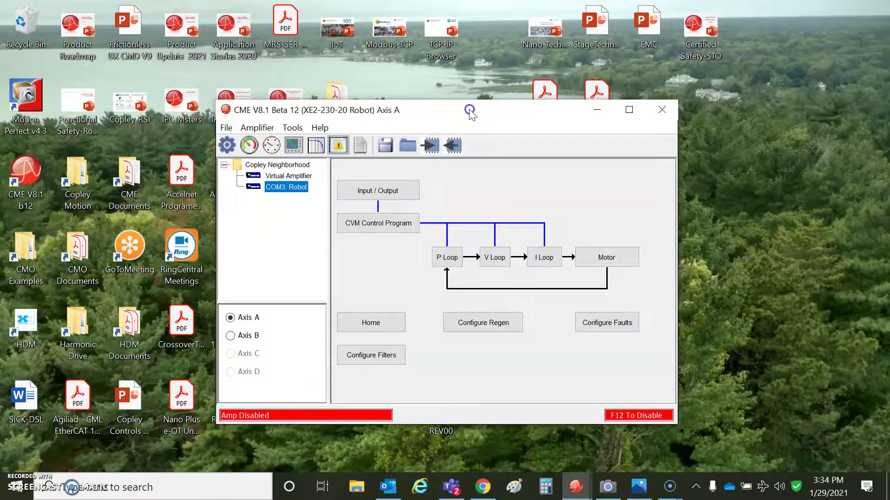
left_click(291, 129)
left_click(325, 287)
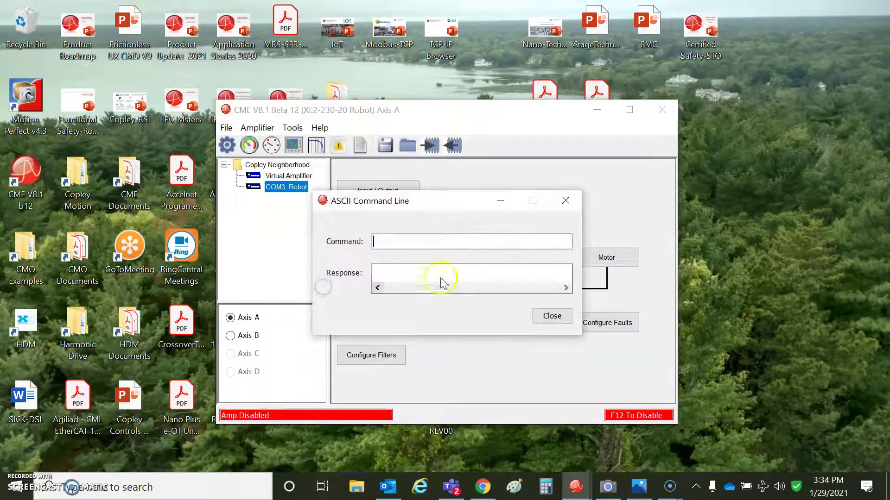
left_click(444, 240)
type("g r")
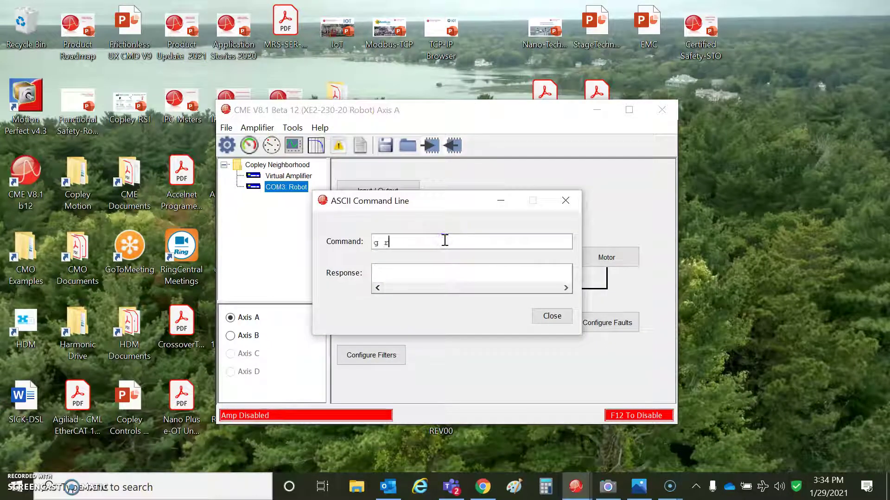
type("0x12e")
key("Return")
left_click_drag(421, 194, 731, 88)
left_click_drag(504, 109, 415, 98)
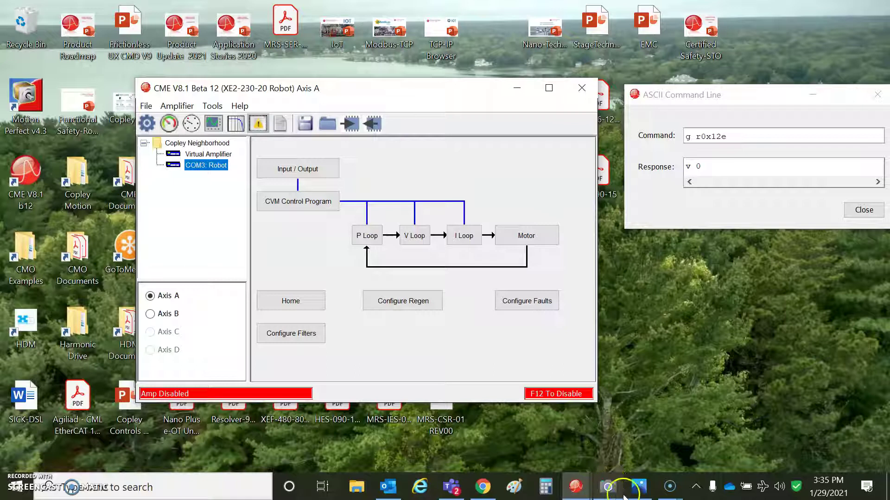
Step: Glance at the FestoToCopley wiring diagram image, then bring up the Copley encoder application note
mouse_move(637, 494)
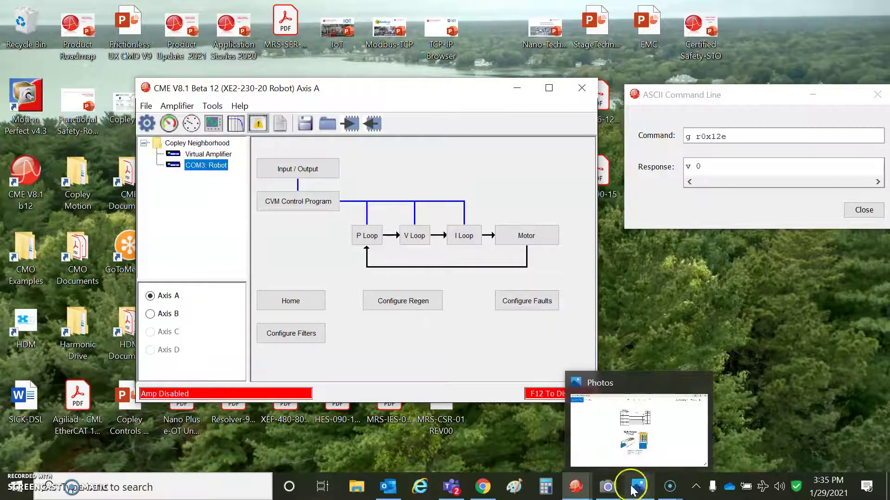
left_click(644, 489)
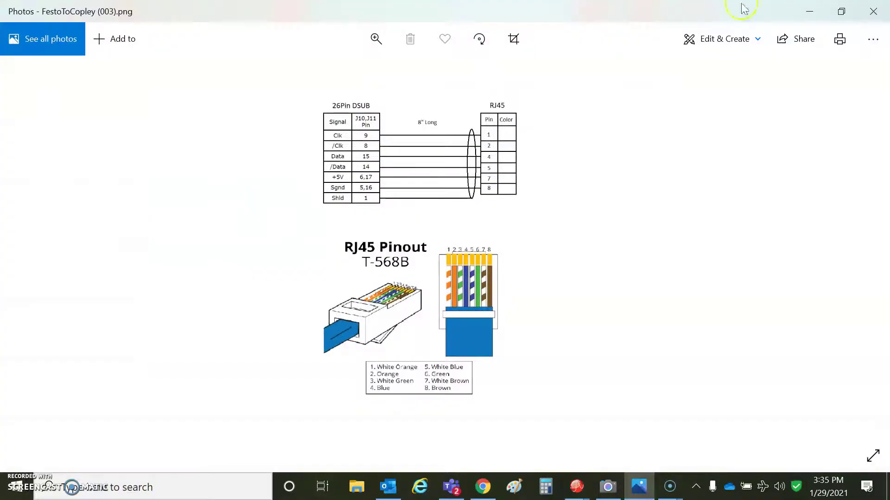
left_click(806, 10)
left_click(483, 485)
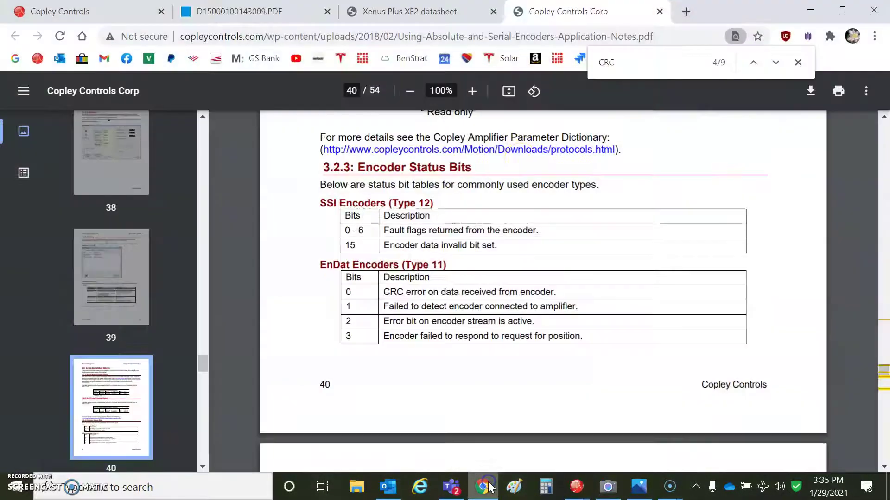
Step: Compare the Festo Pin allocation page with the XE2 J10/J11 pinout, then minimize Chrome
left_click(289, 9)
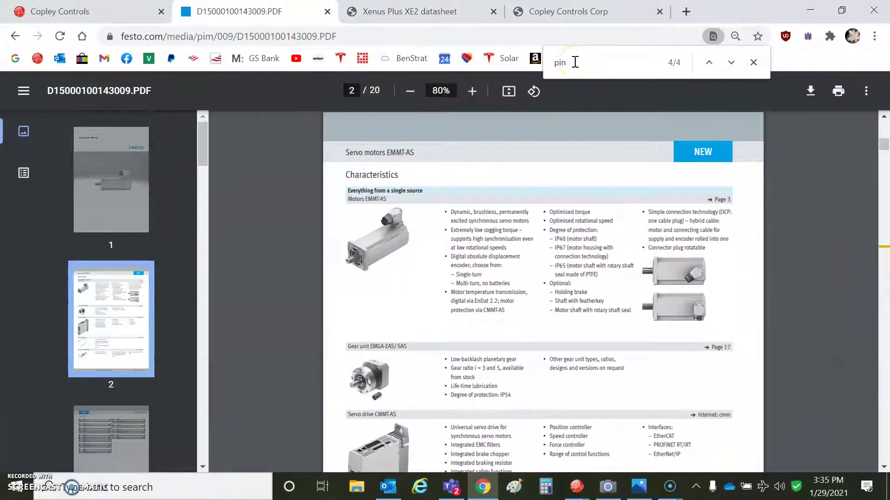
key("Return")
left_click(540, 188)
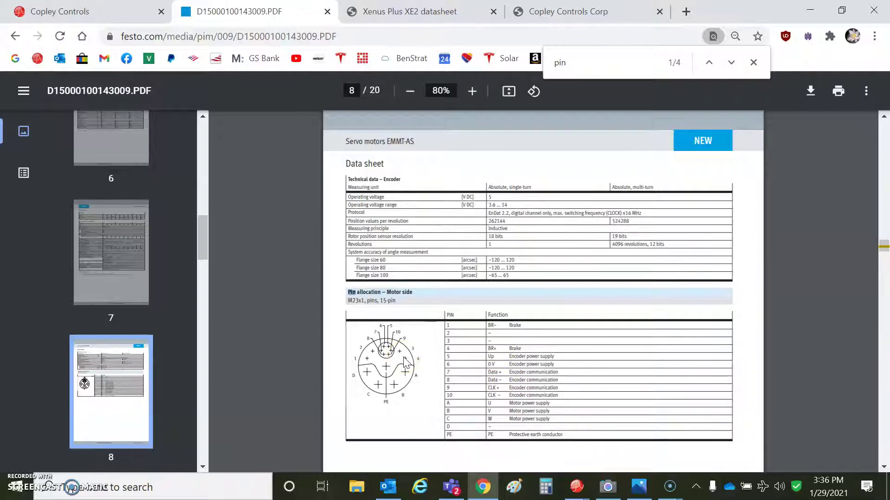
left_click(391, 11)
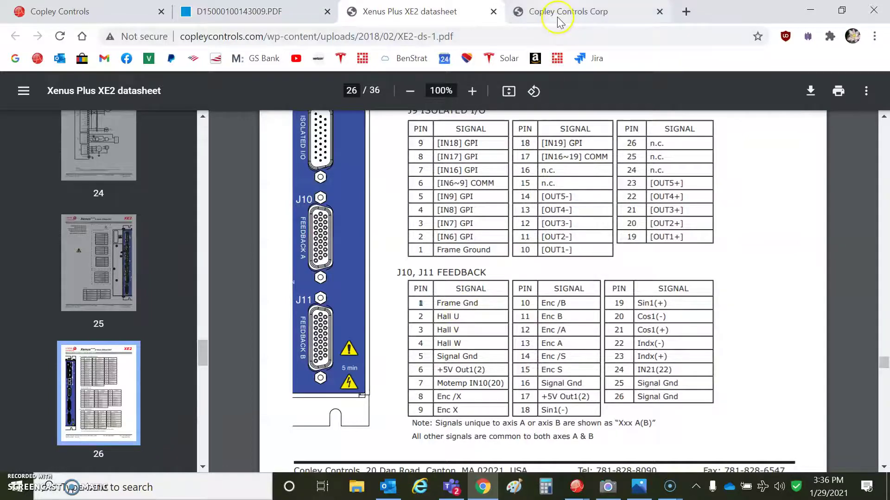
left_click(810, 10)
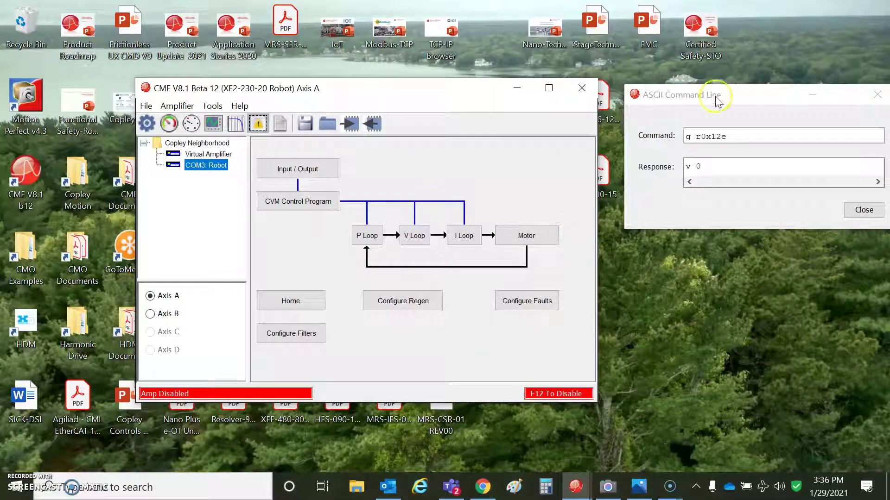
Step: Clear Axis A's Following Error fault and start the reverse-and-repeat move from the scope
left_click_drag(718, 102, 699, 92)
left_click(168, 126)
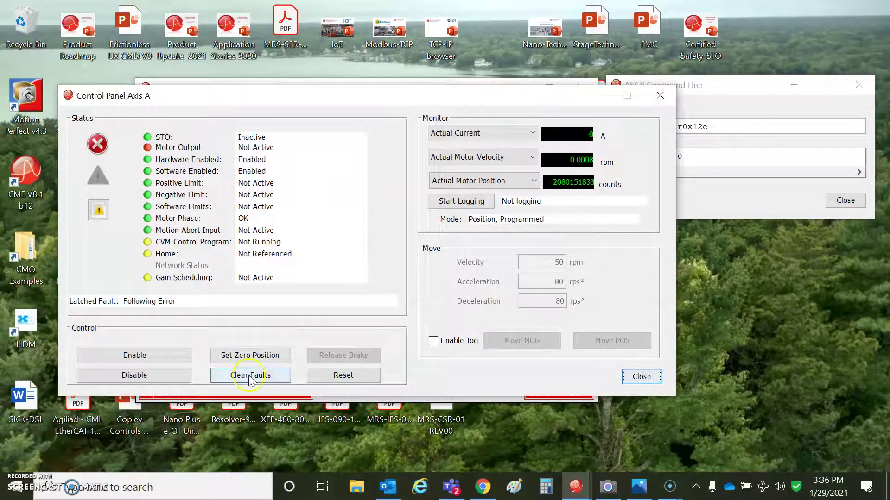
left_click(252, 376)
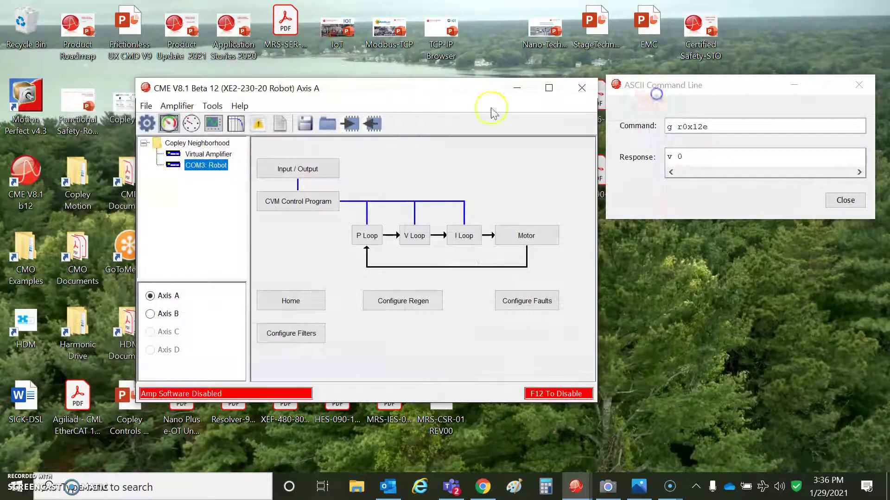
left_click(660, 95)
left_click_drag(384, 93, 378, 92)
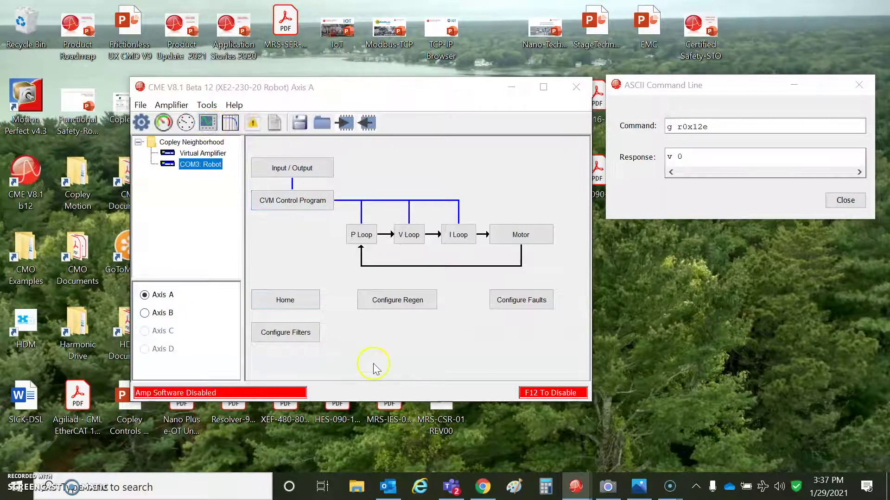
mouse_move(576, 486)
left_click(562, 459)
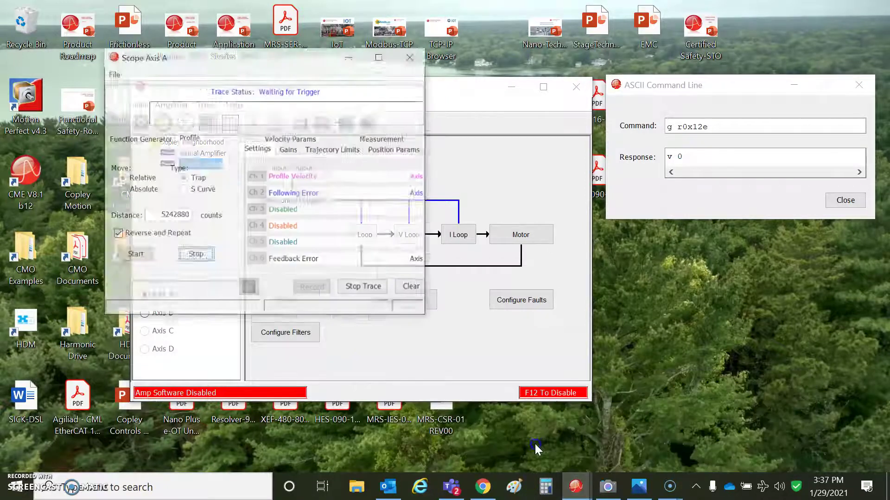
left_click(120, 236)
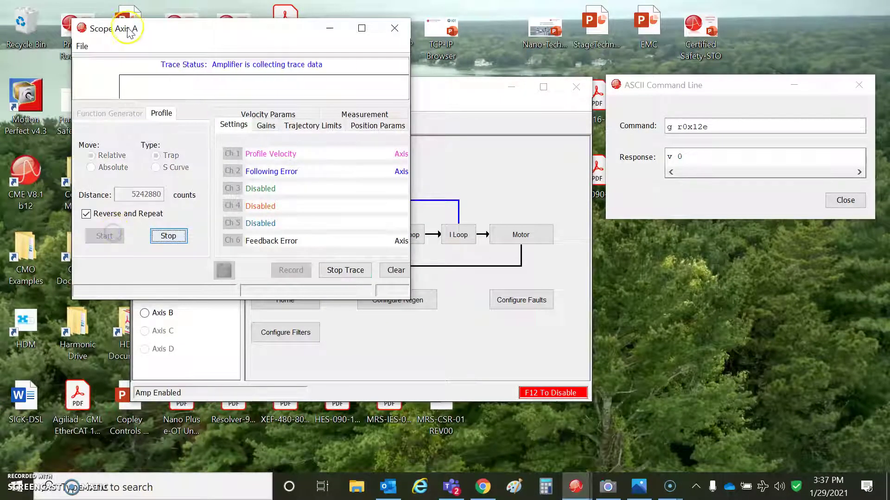
Step: Re-send g r0x12e, clear the Following Error again, and restart the reverse-and-repeat move
mouse_move(176, 31)
left_mouse_down()
mouse_move(615, 171)
mouse_move(709, 264)
left_mouse_up()
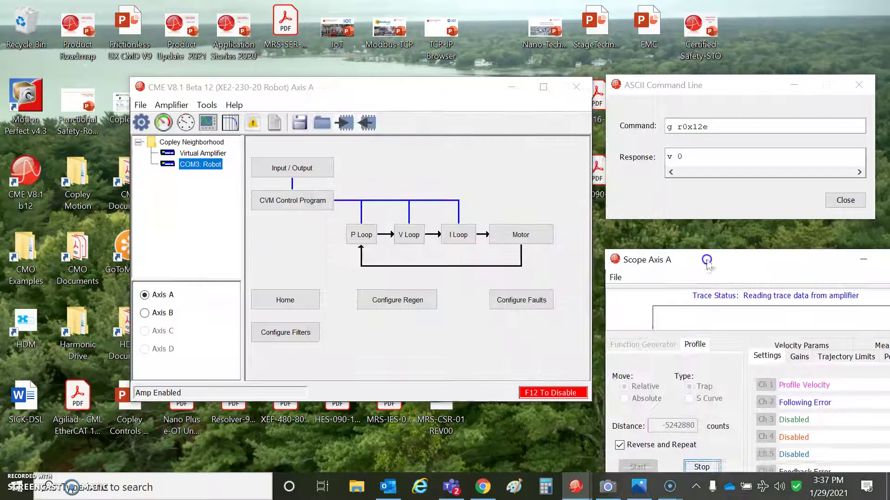
left_click(689, 84)
key("Return")
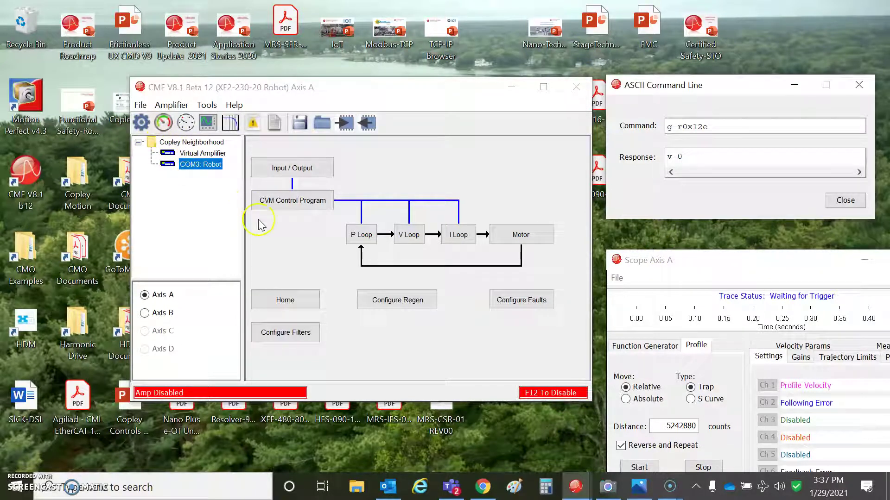
left_click(164, 123)
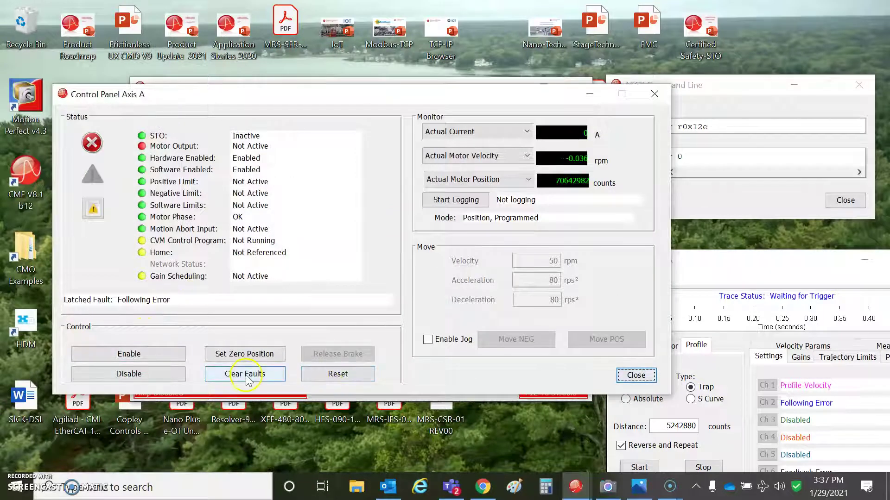
left_click(249, 374)
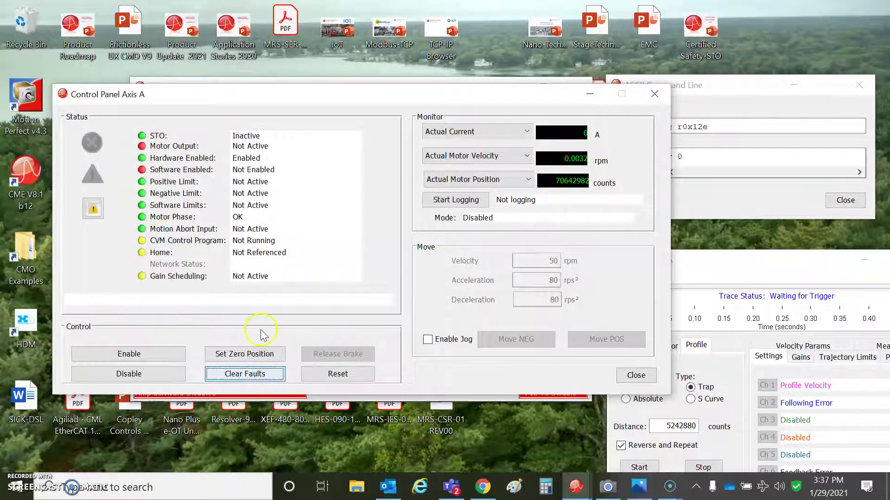
left_click_drag(699, 258, 622, 242)
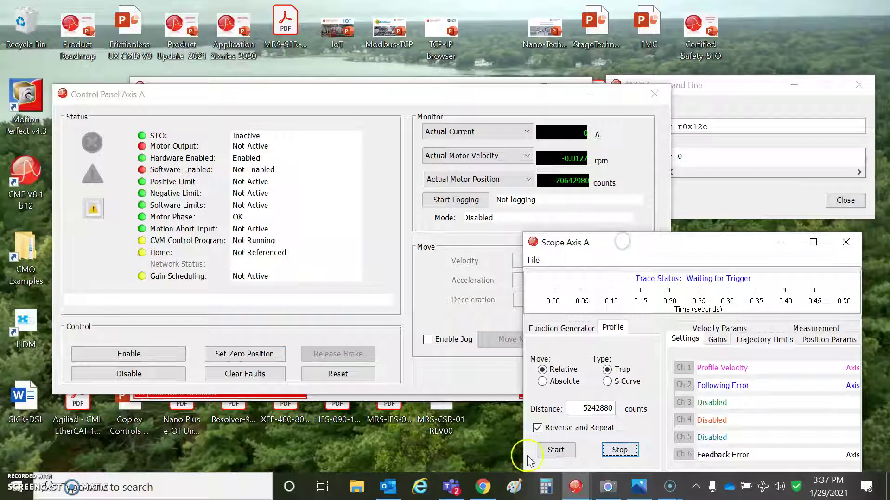
left_click(556, 450)
left_click_drag(700, 84, 709, 100)
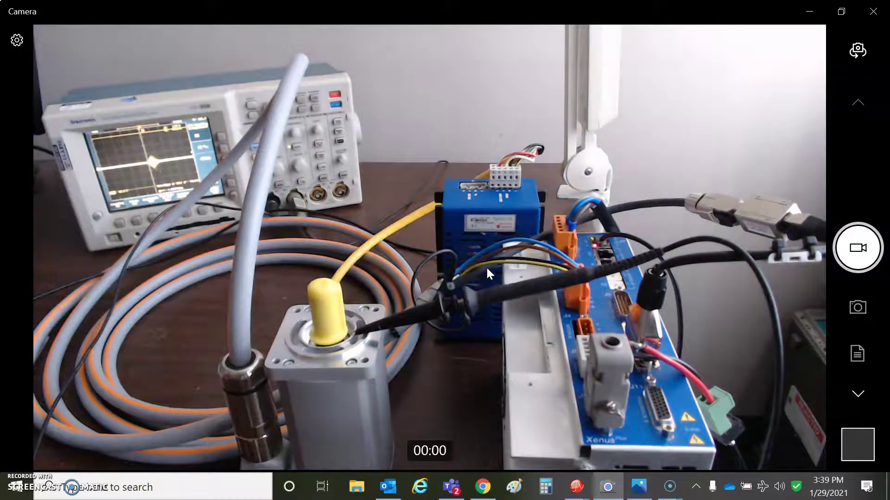
left_click(639, 490)
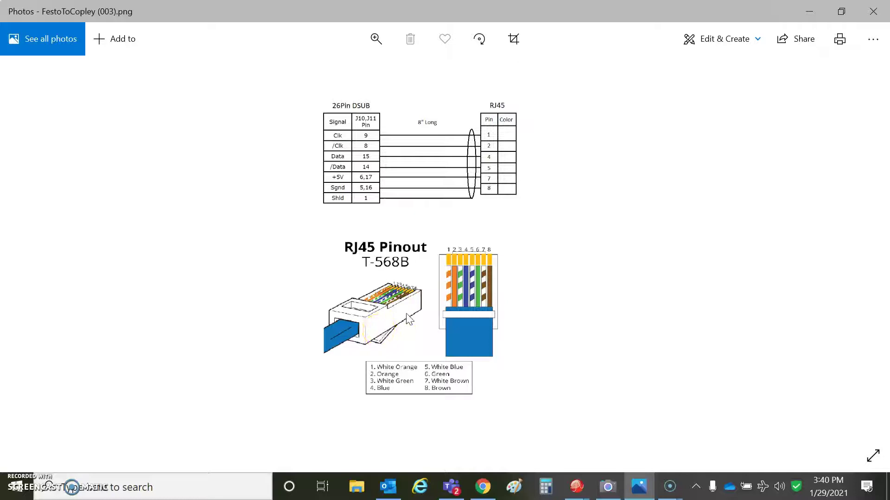
left_click(816, 18)
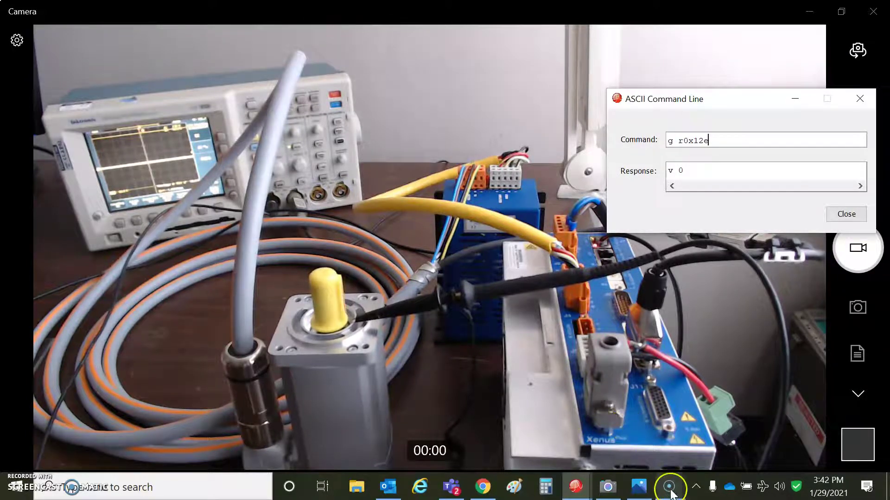
Step: Switch to the Screencast-O-Matic recorder from the taskbar
mouse_move(670, 494)
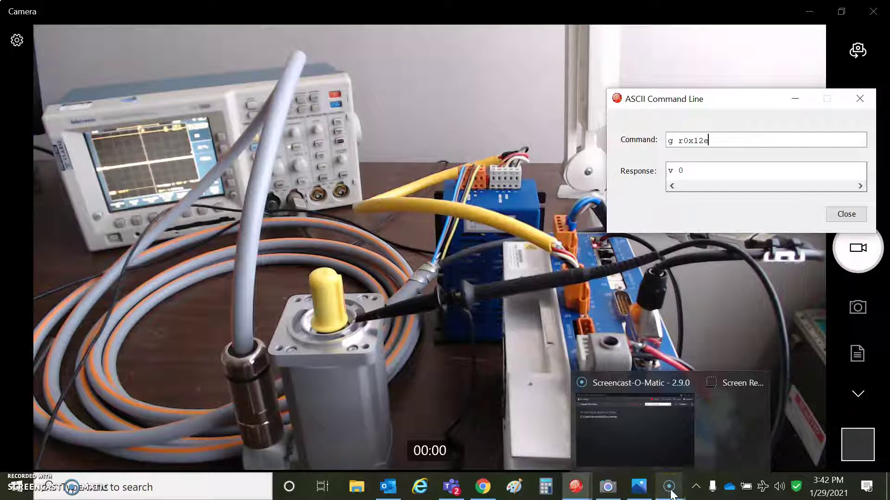
left_click(671, 494)
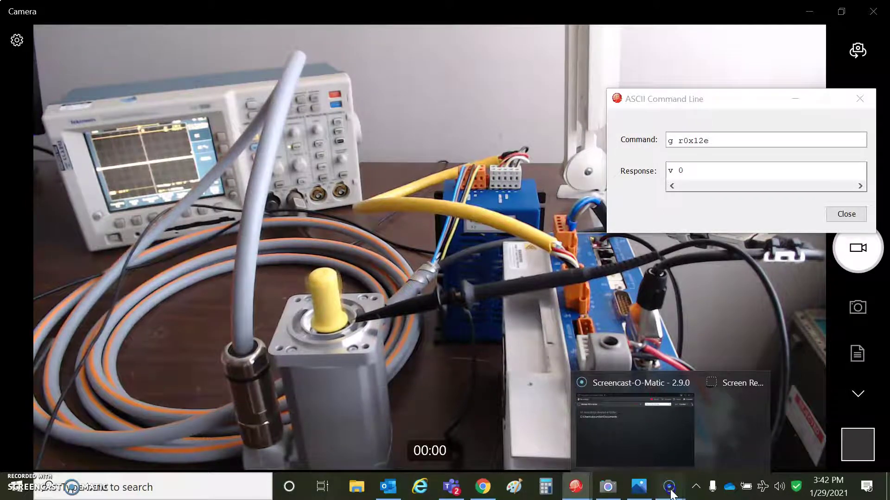